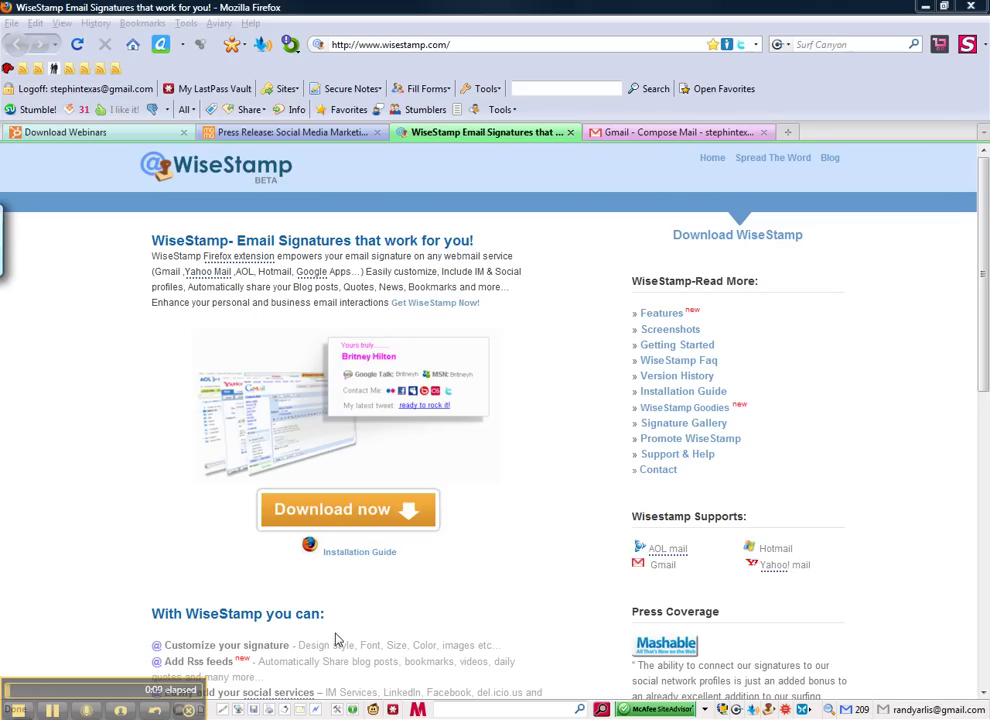
left_click(352, 512)
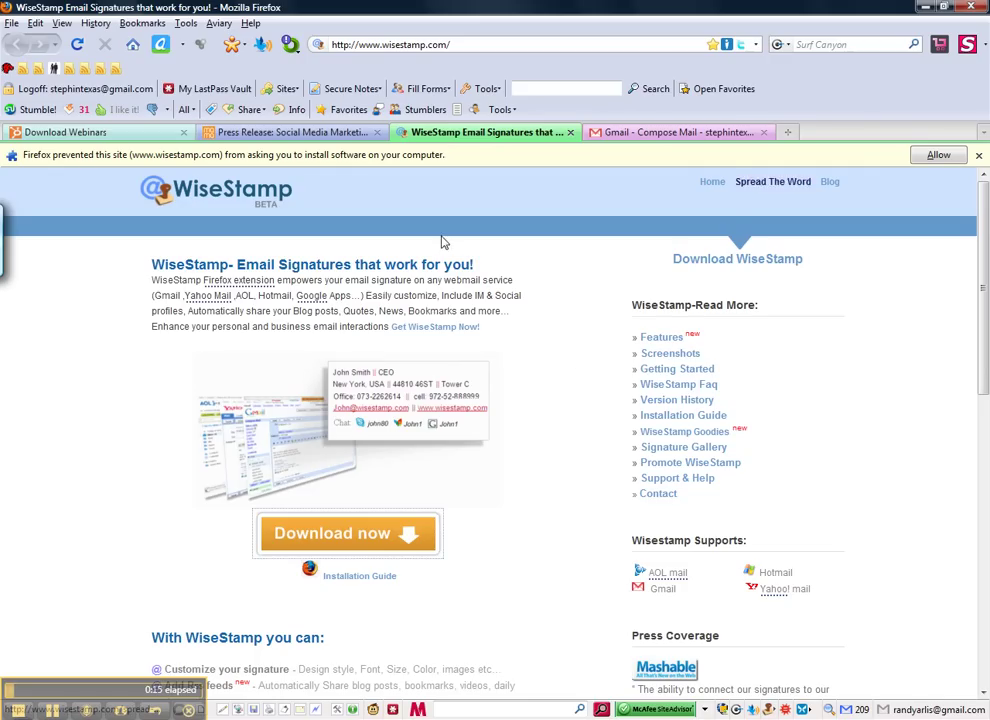
left_click(938, 157)
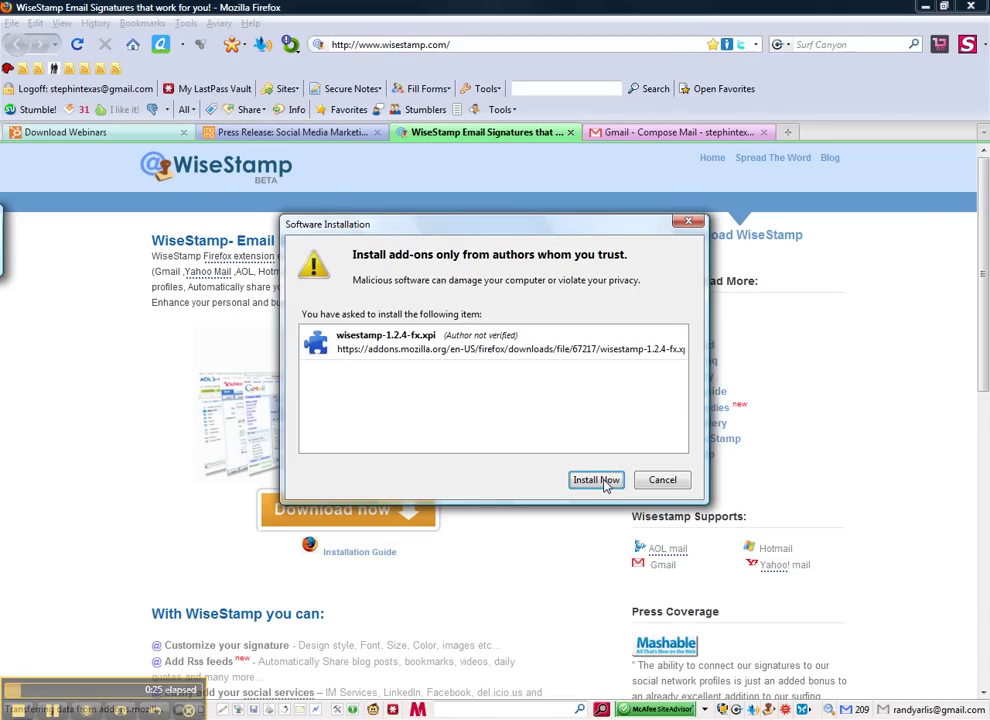
left_click(689, 221)
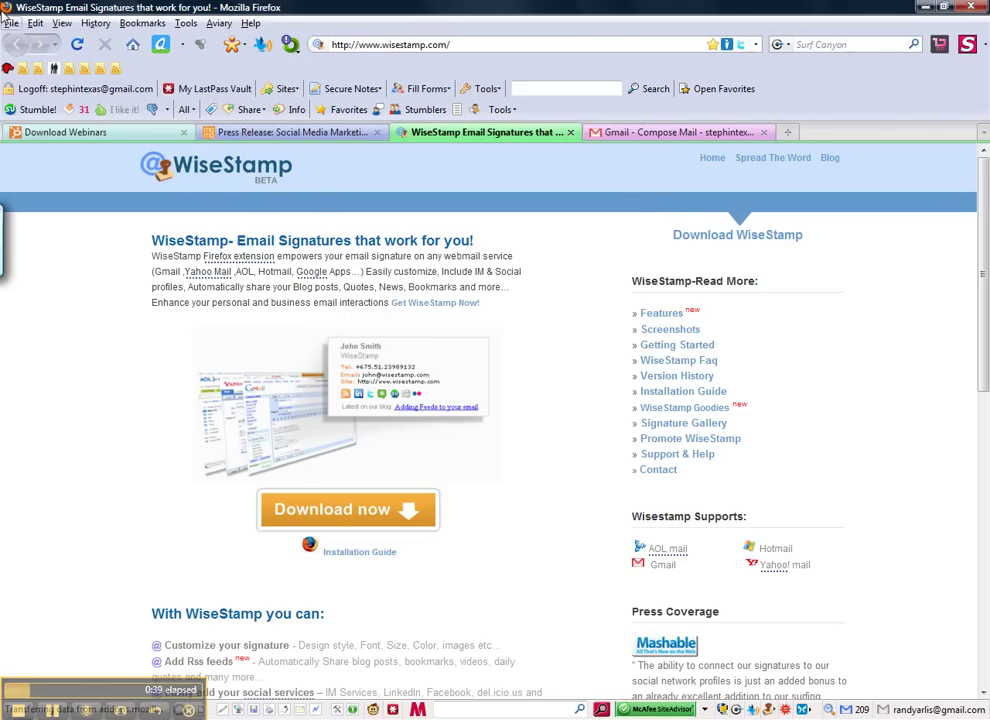
- Open the WiseStamp add-on preferences and check the available signature types, keeping Business selected
left_click(186, 24)
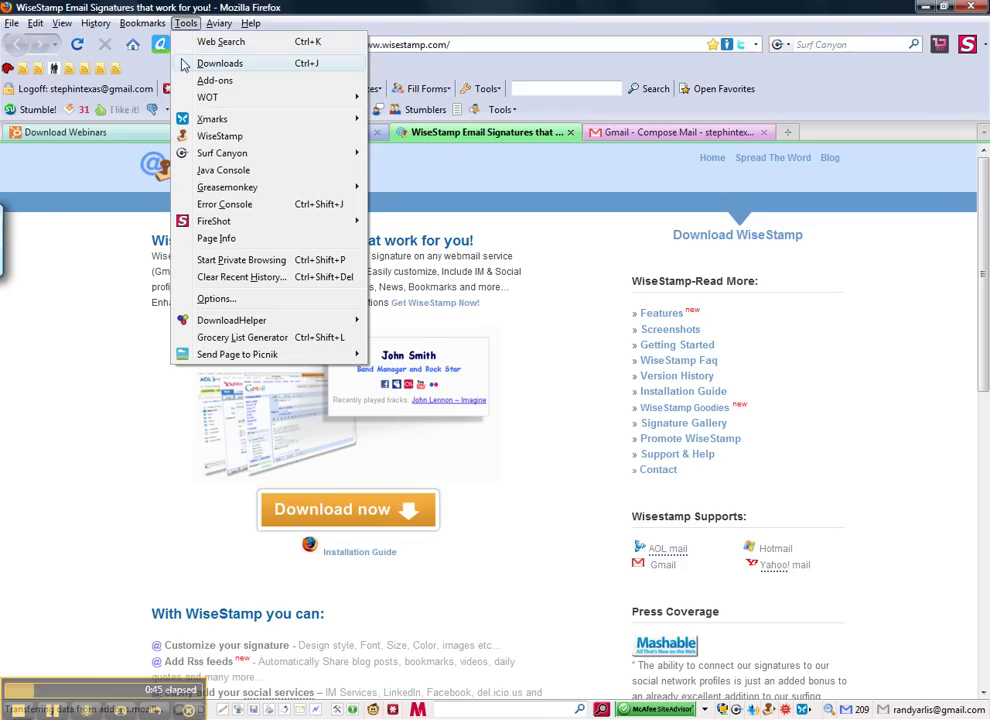
left_click(219, 137)
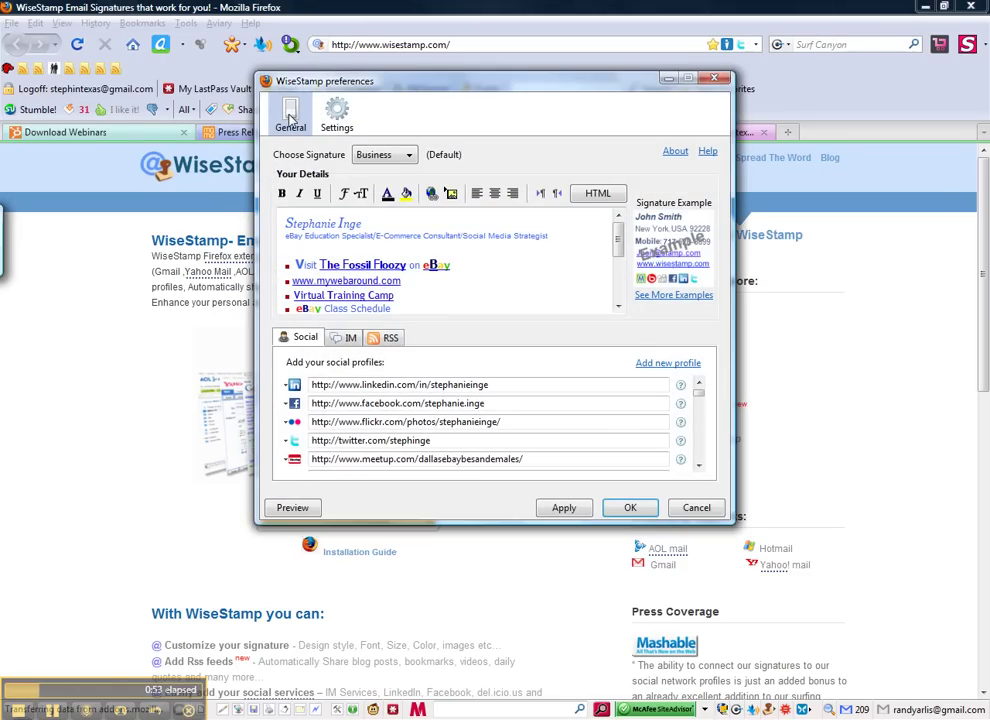
left_click(409, 156)
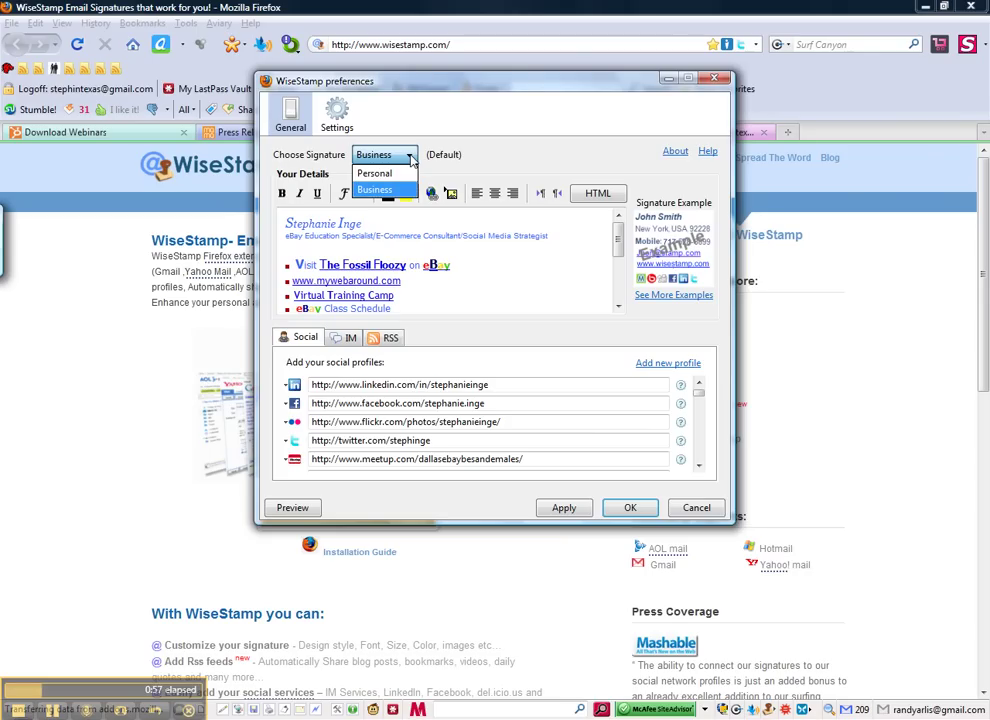
left_click(410, 158)
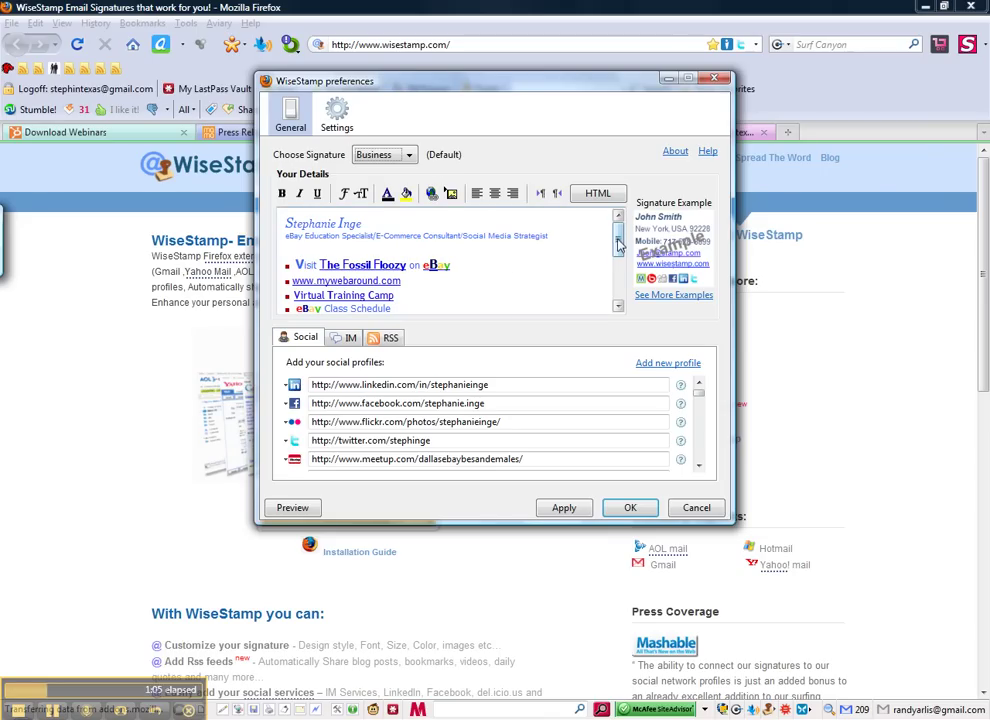
mouse_move(620, 244)
left_mouse_down()
mouse_move(625, 280)
mouse_move(620, 228)
left_mouse_up()
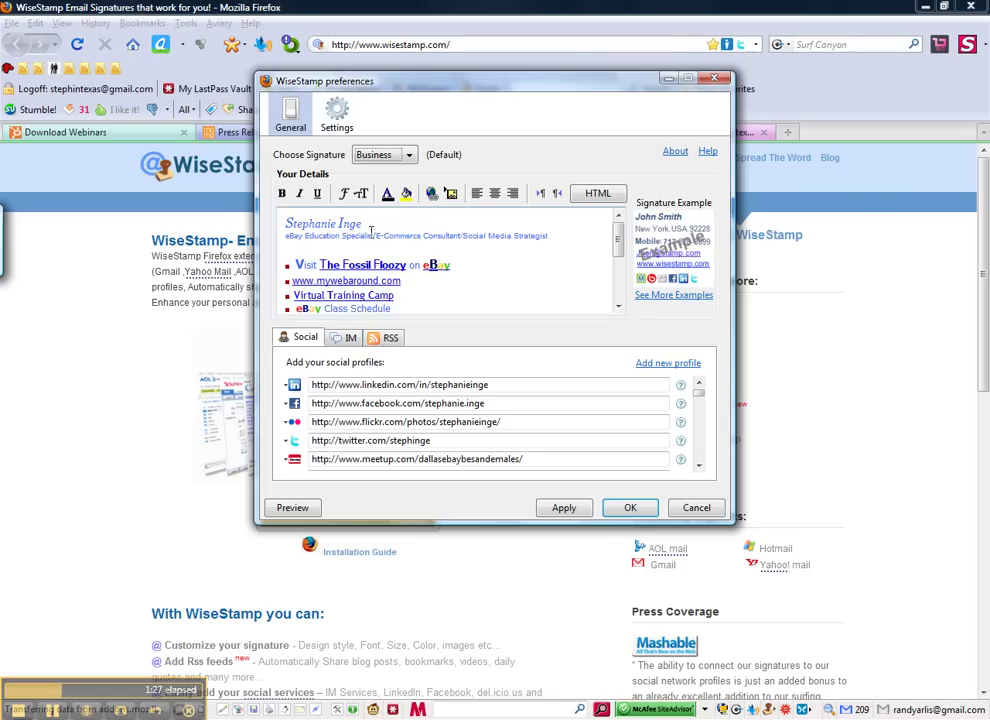
left_click_drag(371, 234, 285, 236)
left_click(432, 193)
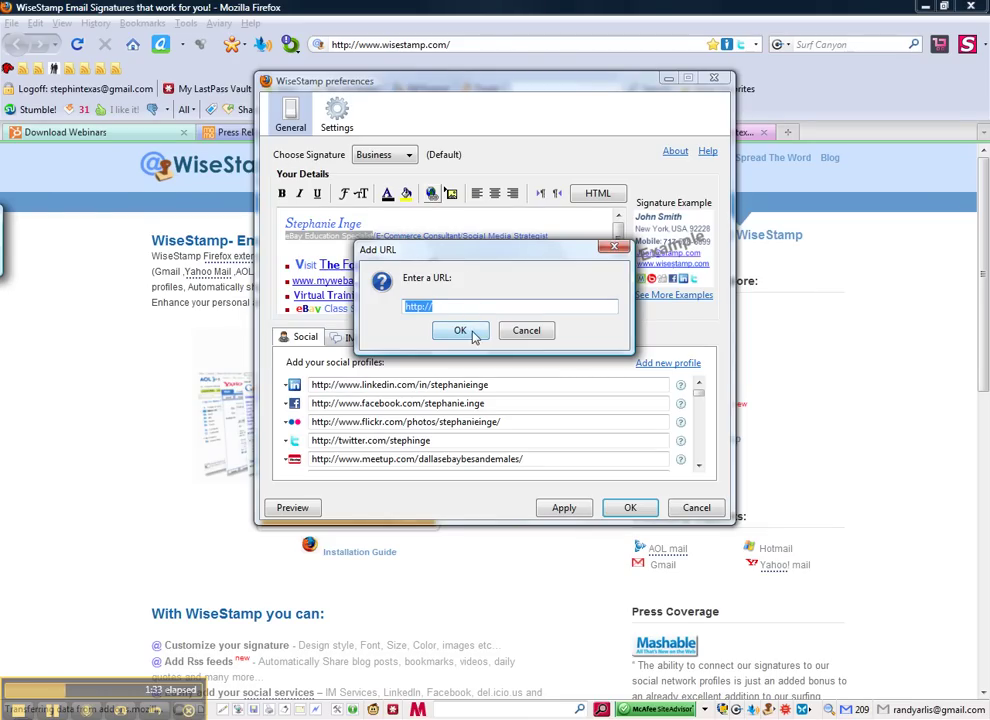
key("Escape")
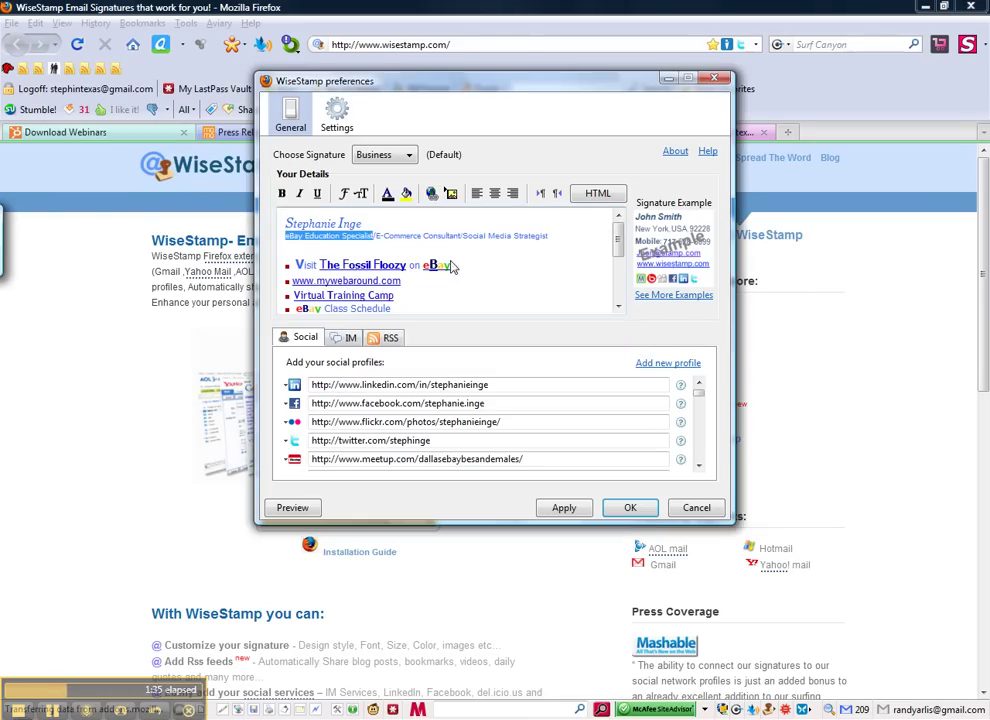
left_click(299, 289)
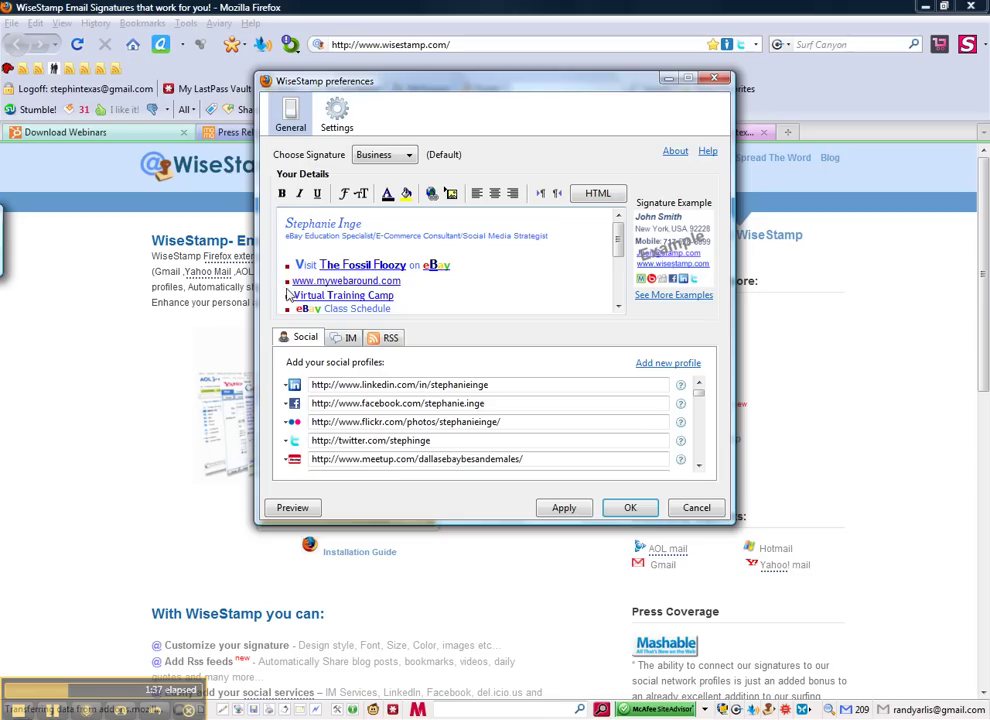
left_click_drag(403, 281, 290, 283)
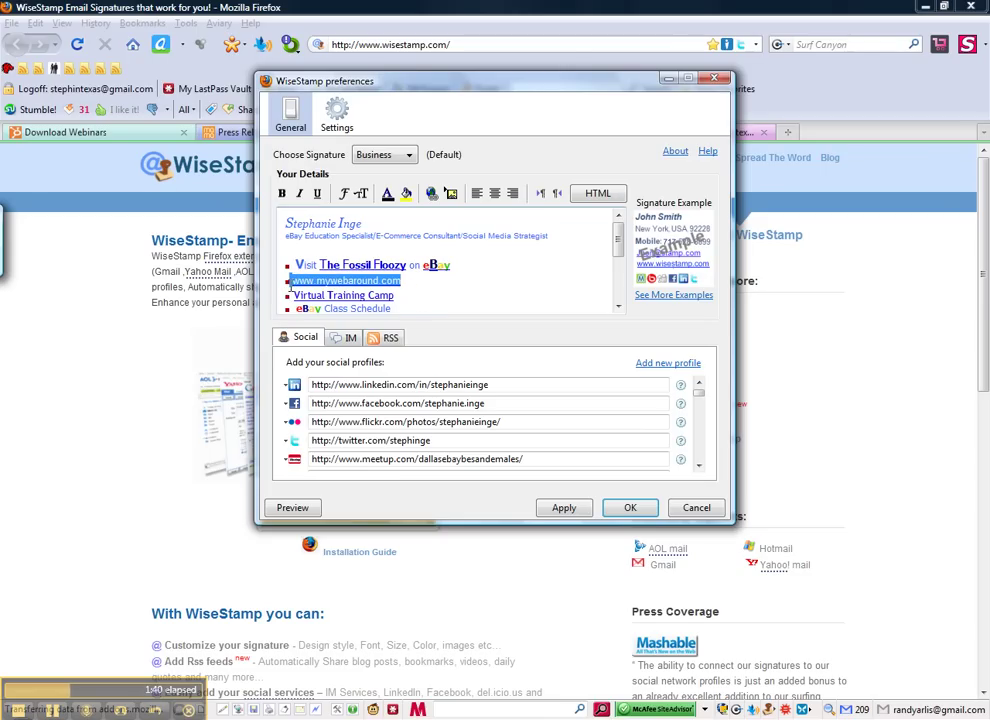
left_click(425, 298)
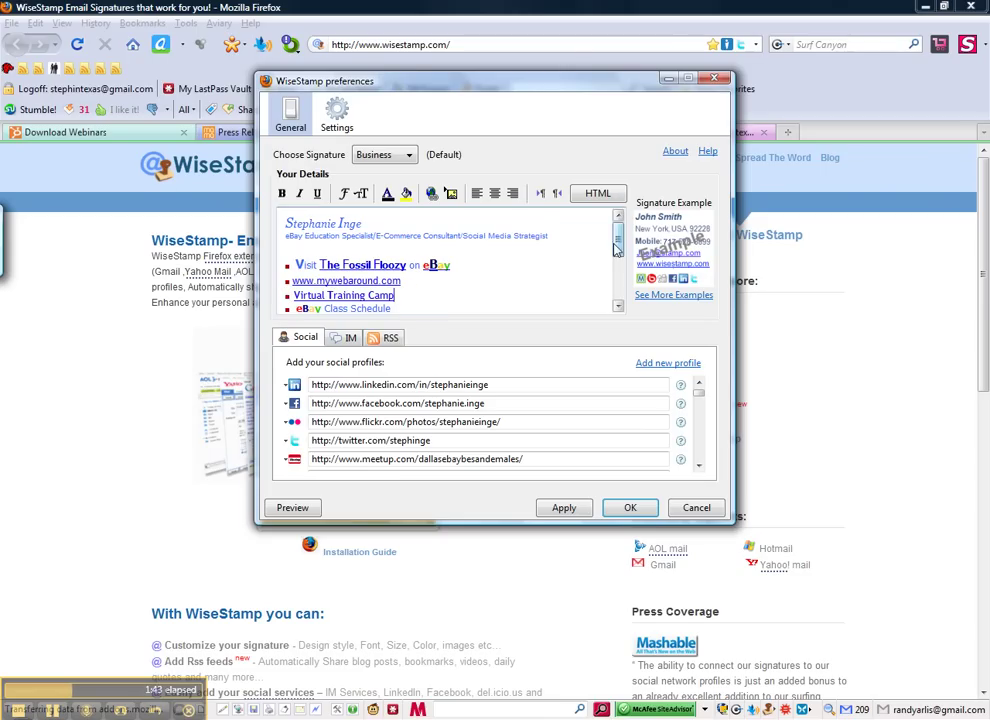
- Review the whole Business signature, from the name and links down to the photo and contact details
scroll(440, 266, "down", 1)
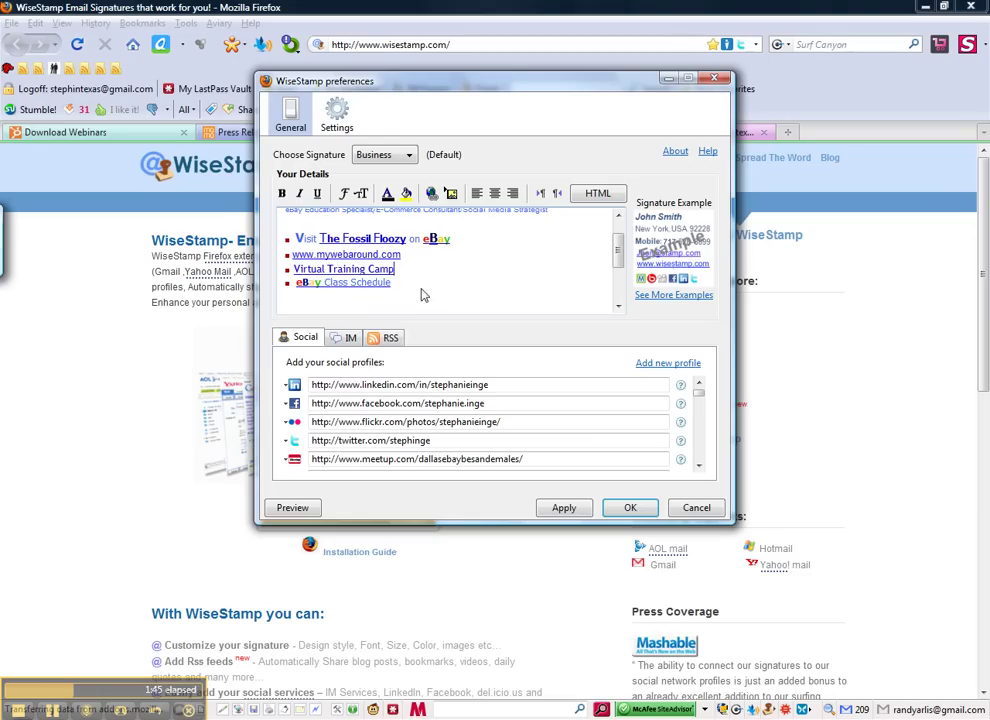
scroll(620, 250, "down", 3)
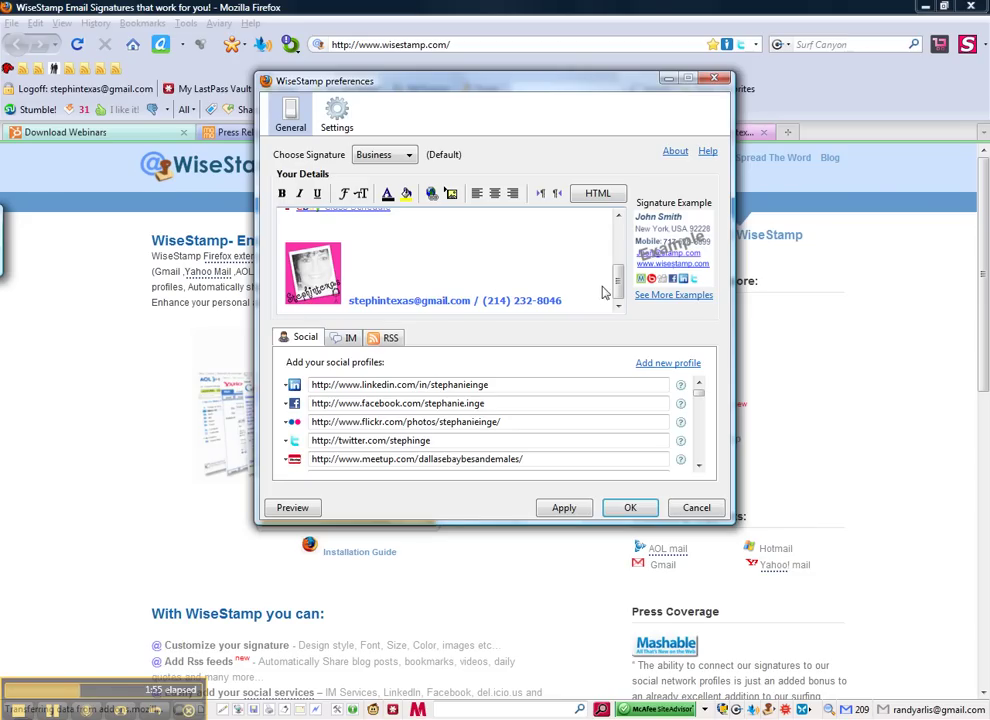
scroll(618, 250, "up", 3)
left_click_drag(618, 250, 618, 235)
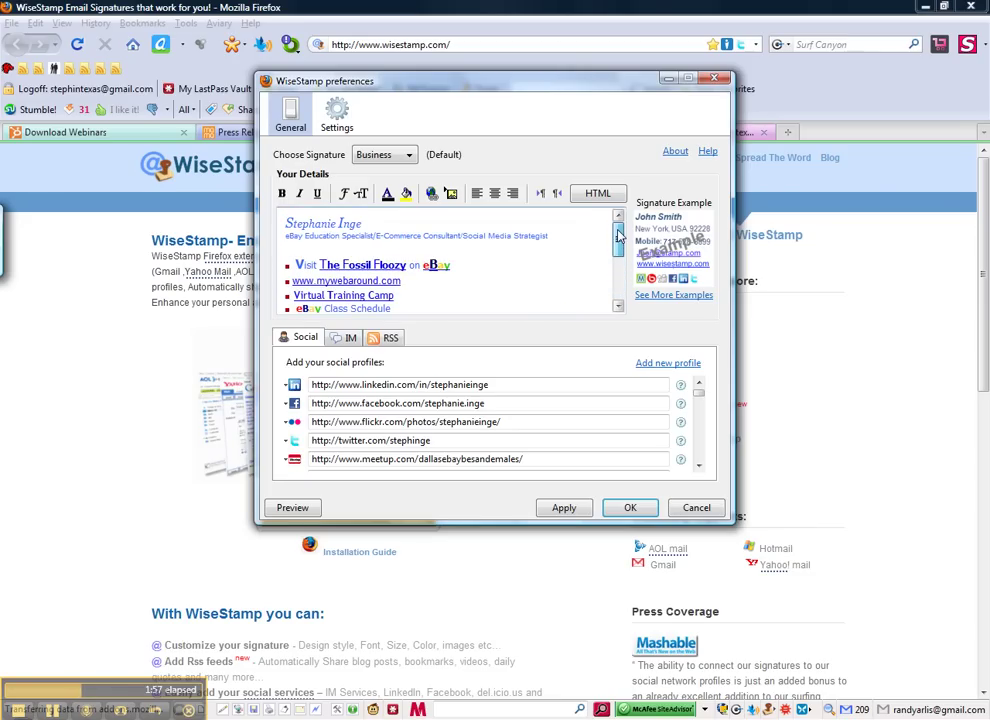
scroll(618, 235, "down", 3)
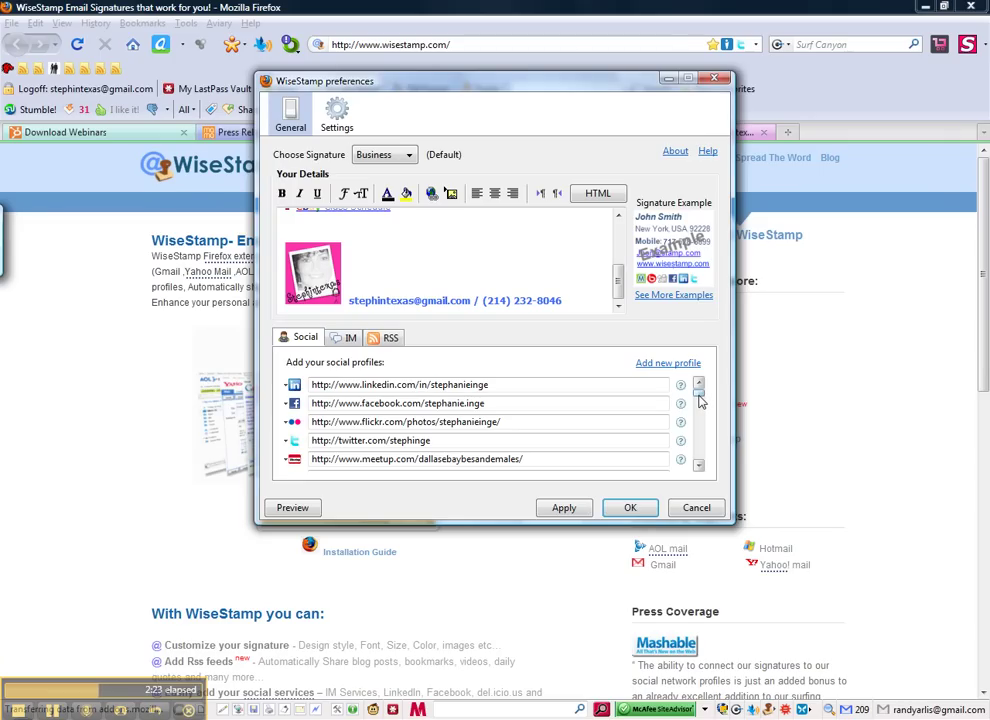
- Examine the signature's instant messaging and RSS feed settings, and return to the social profiles
left_click(347, 340)
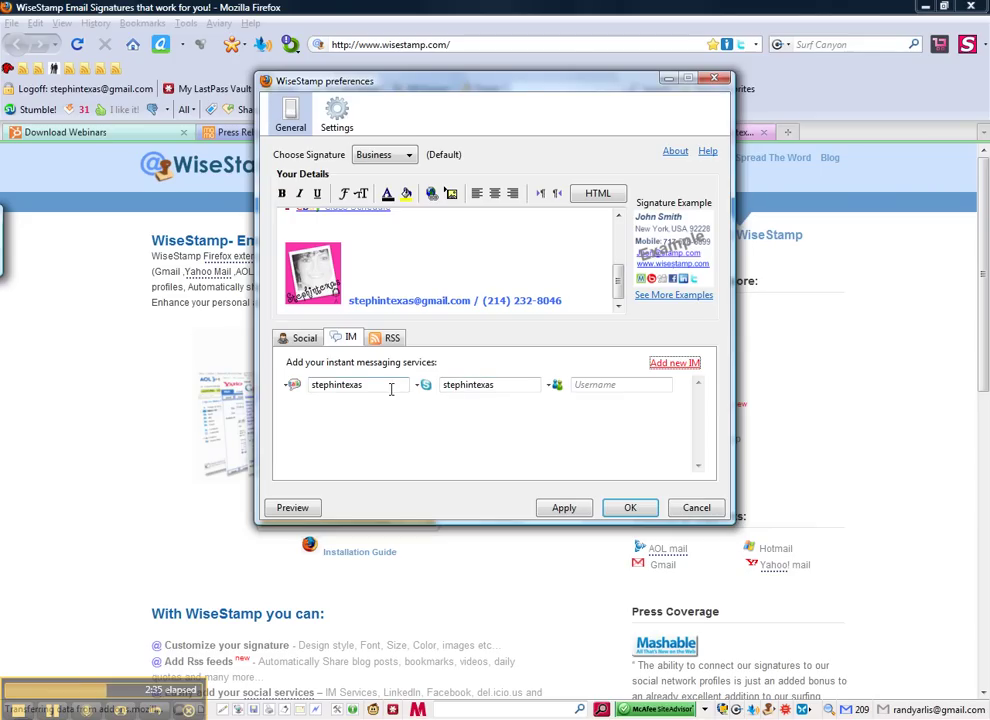
left_click(396, 340)
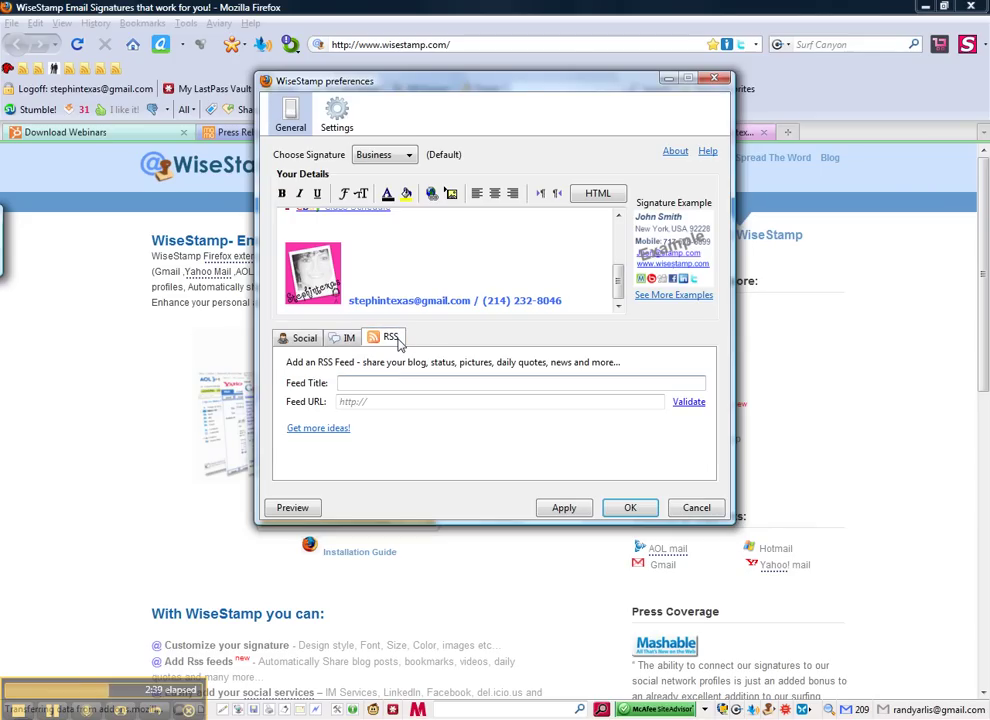
left_click(307, 342)
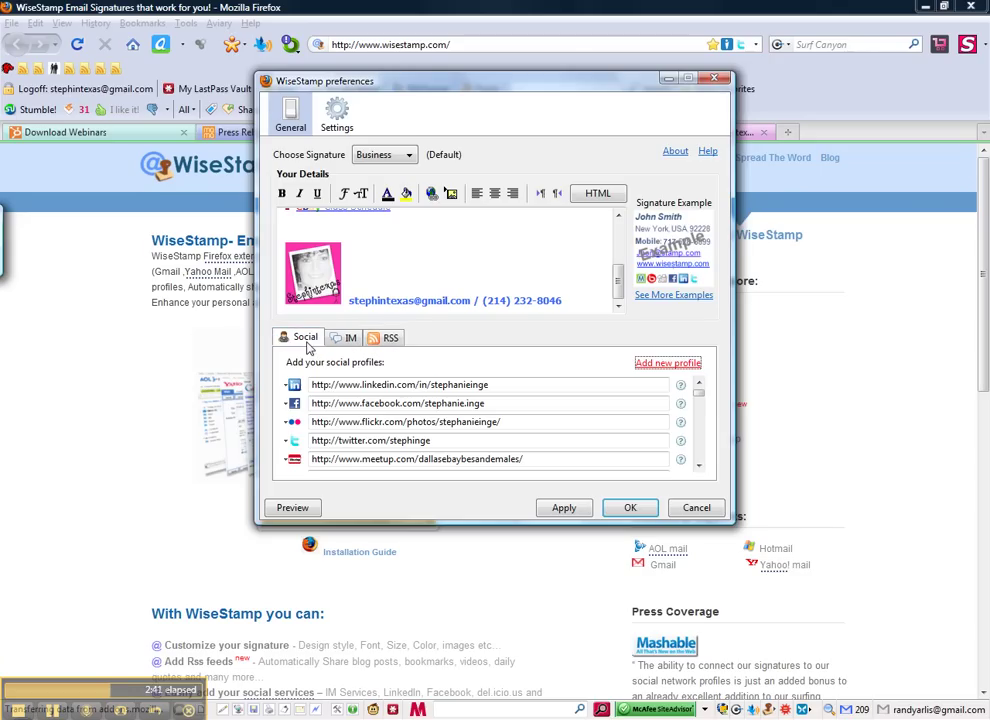
- Preview the Business signature, close the preview, and apply and save the WiseStamp preferences
left_click(294, 508)
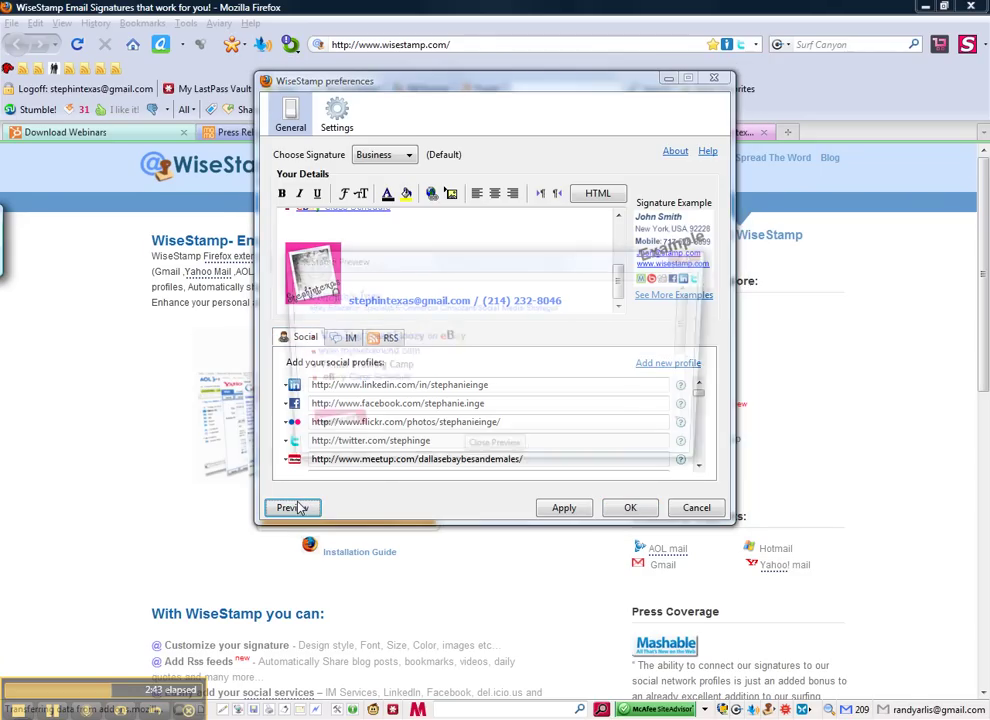
scroll(690, 340, "down", 5)
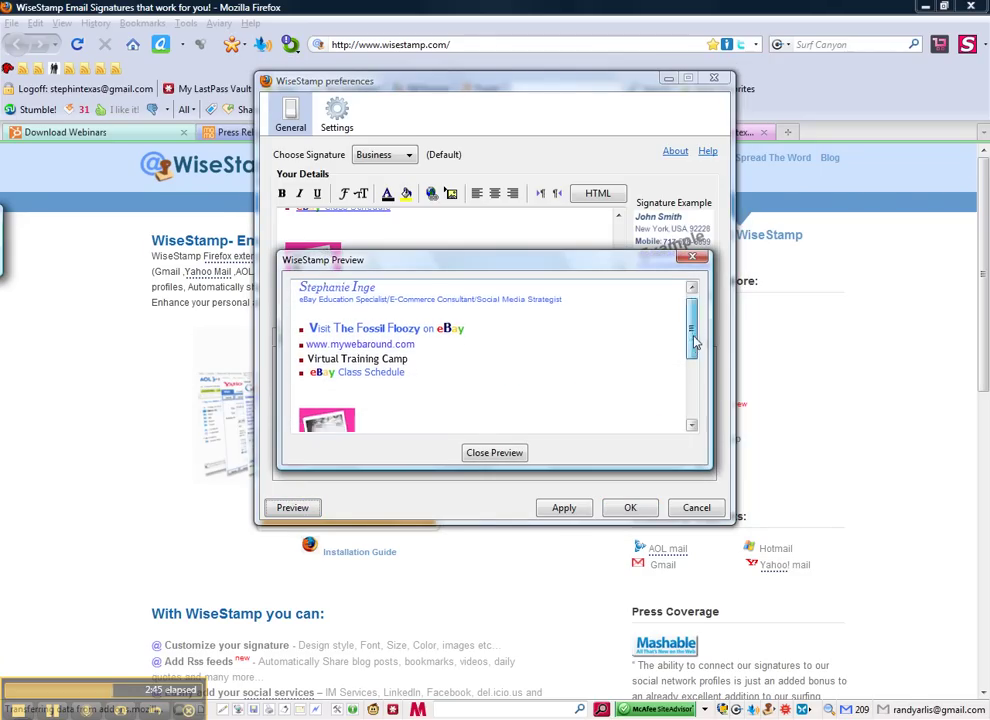
scroll(600, 400, "up", 5)
left_click(494, 453)
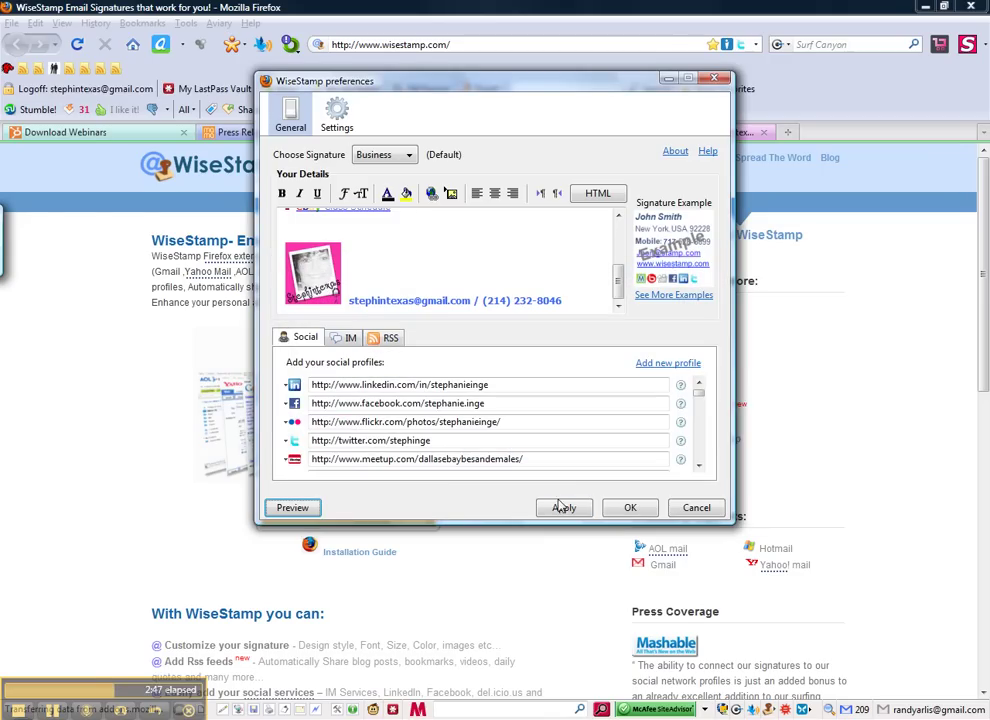
left_click(563, 510)
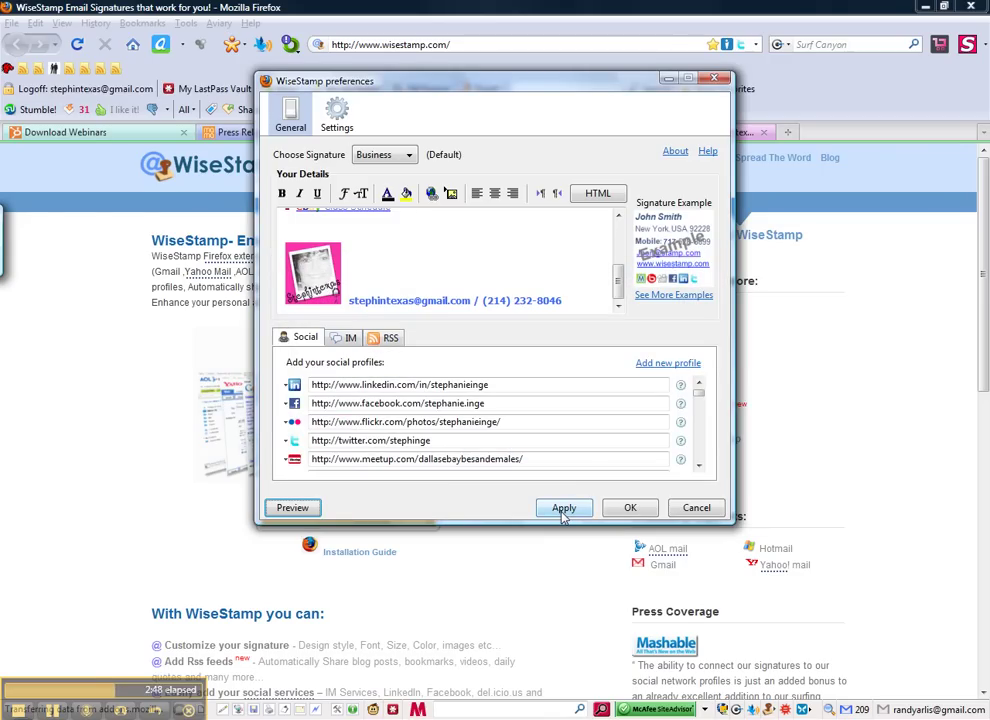
left_click(631, 509)
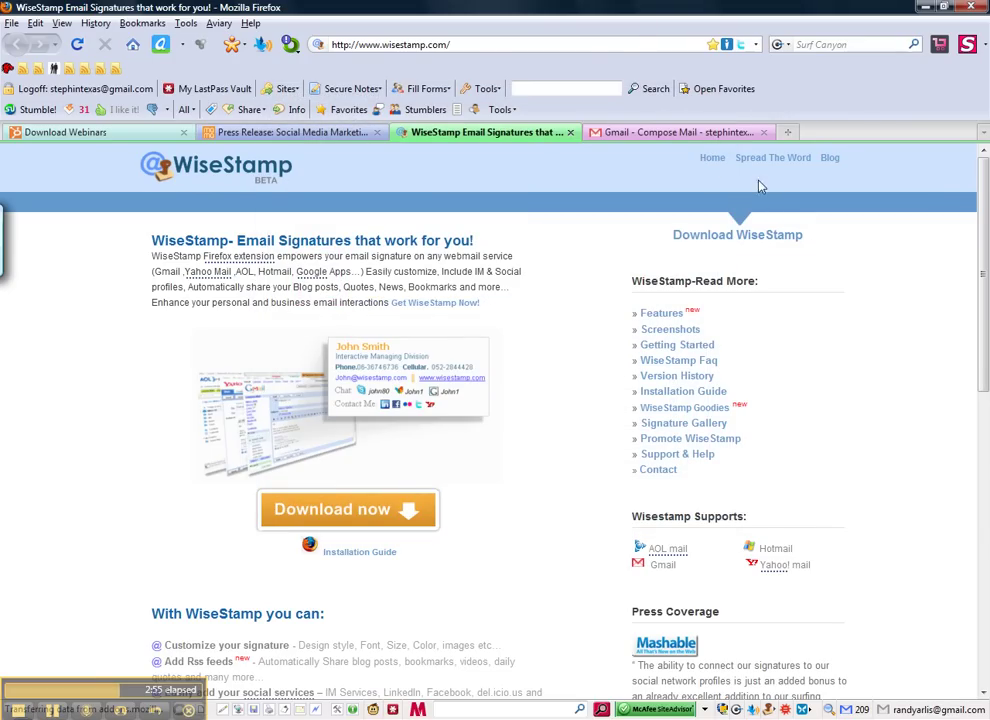
- Switch to the Gmail compose page and examine the inserted signature, including its chat and social profile links
left_click(645, 133)
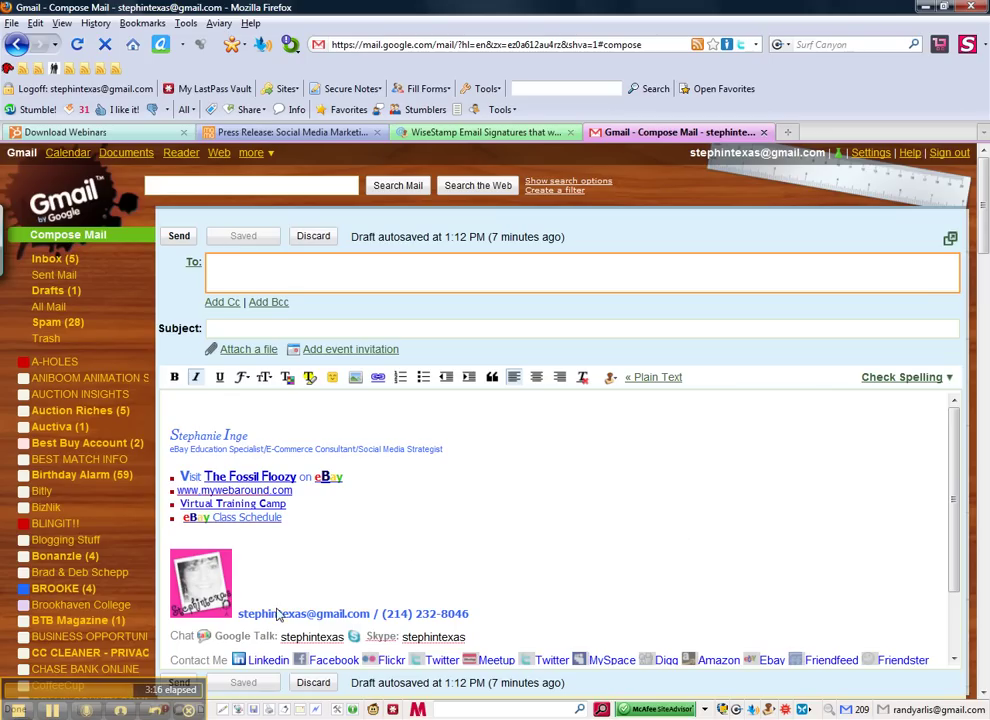
scroll(958, 585, "down", 2)
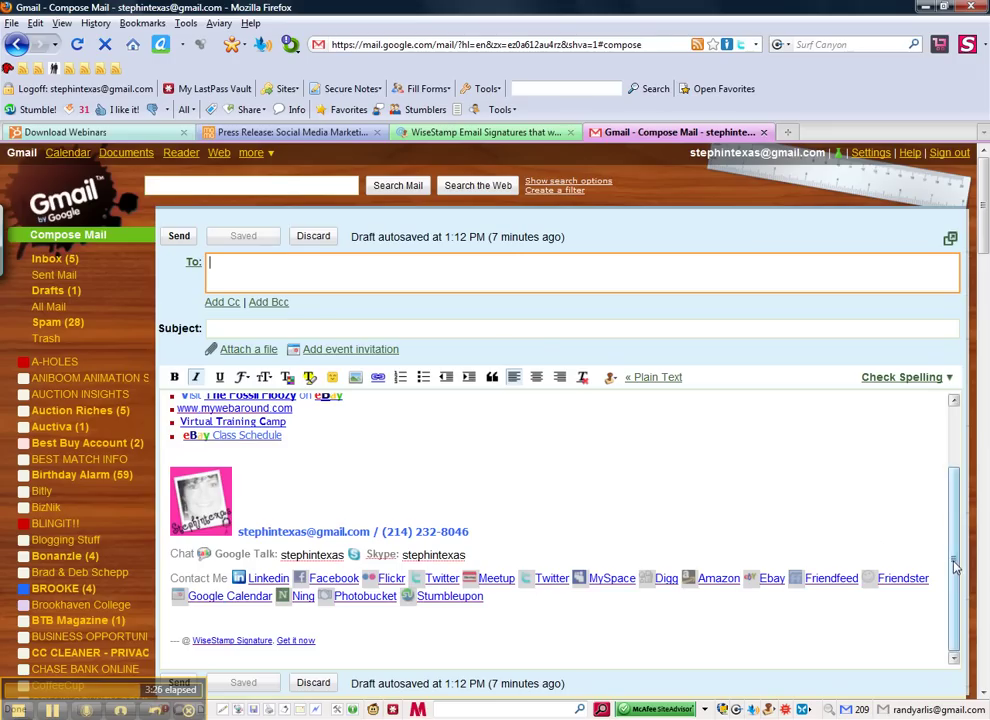
left_click_drag(956, 558, 960, 508)
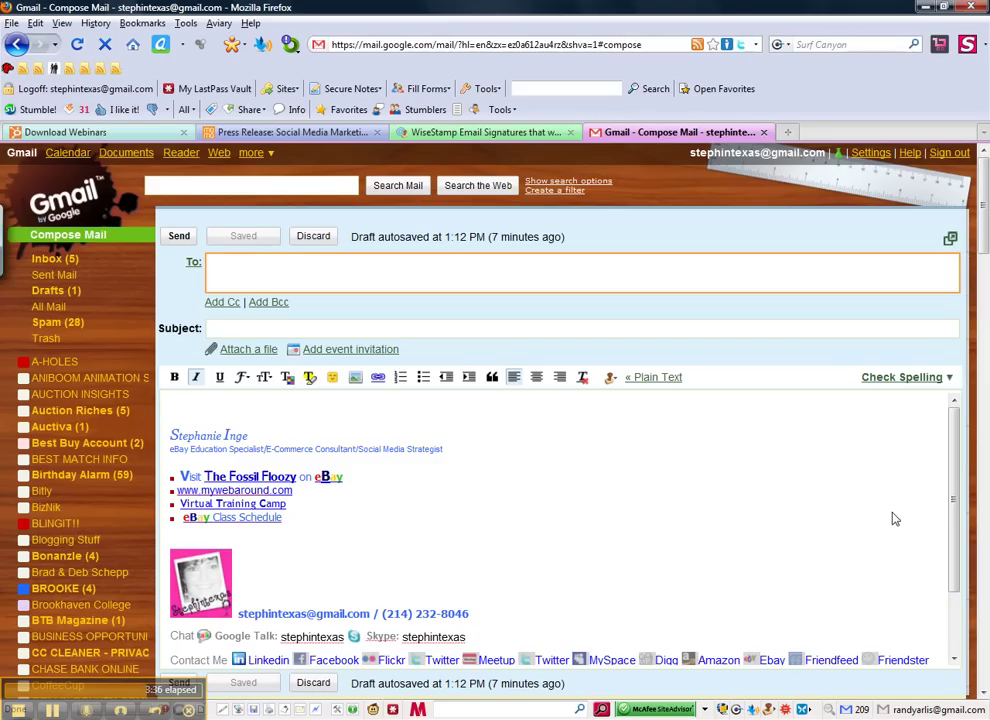
left_click_drag(955, 484, 965, 558)
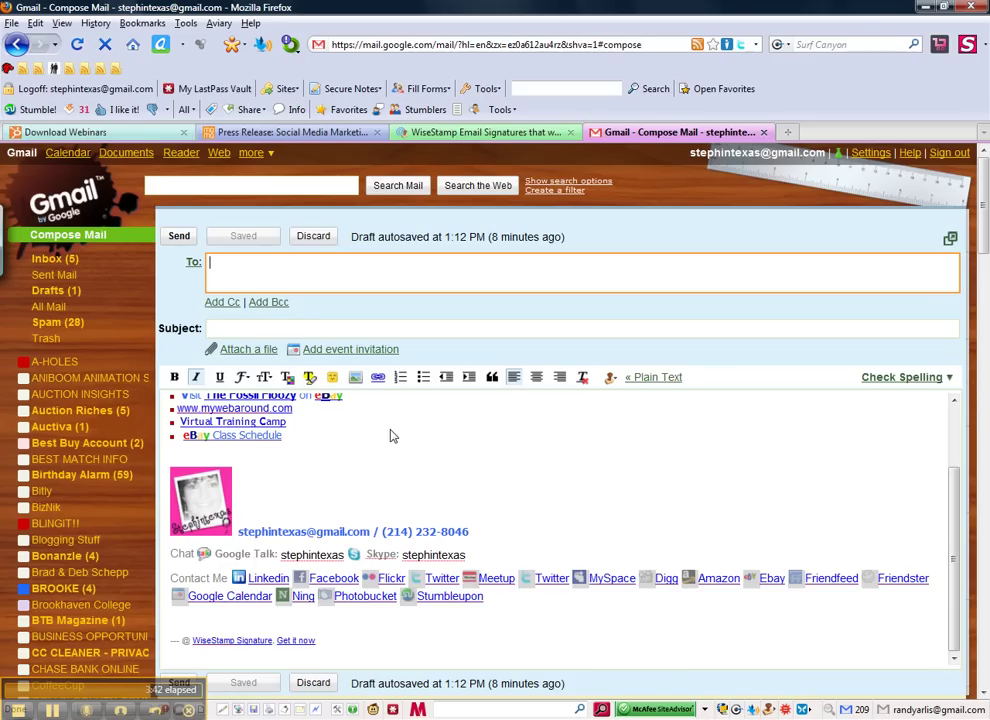
- Return to the WiseStamp website and look over its Read More links
left_click(483, 133)
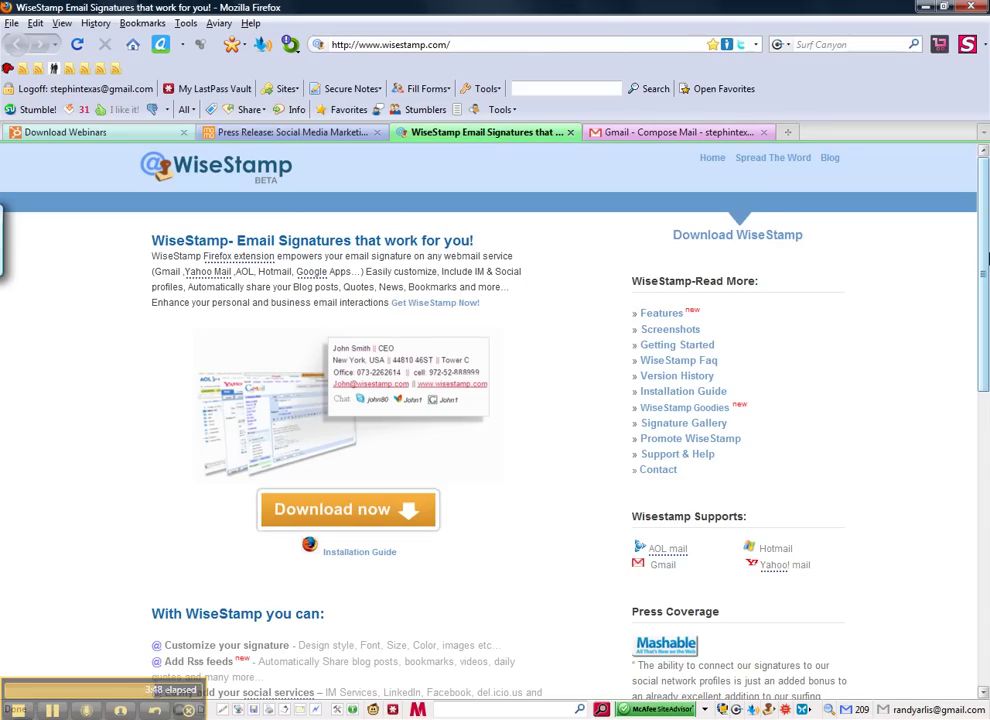
scroll(985, 252, "down", 1)
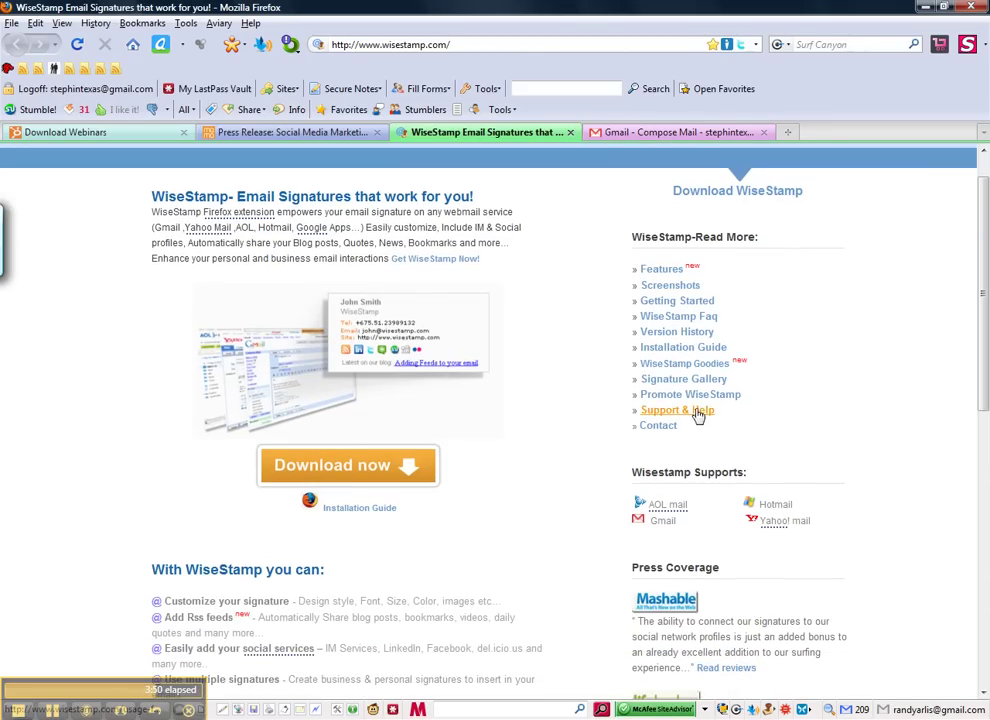